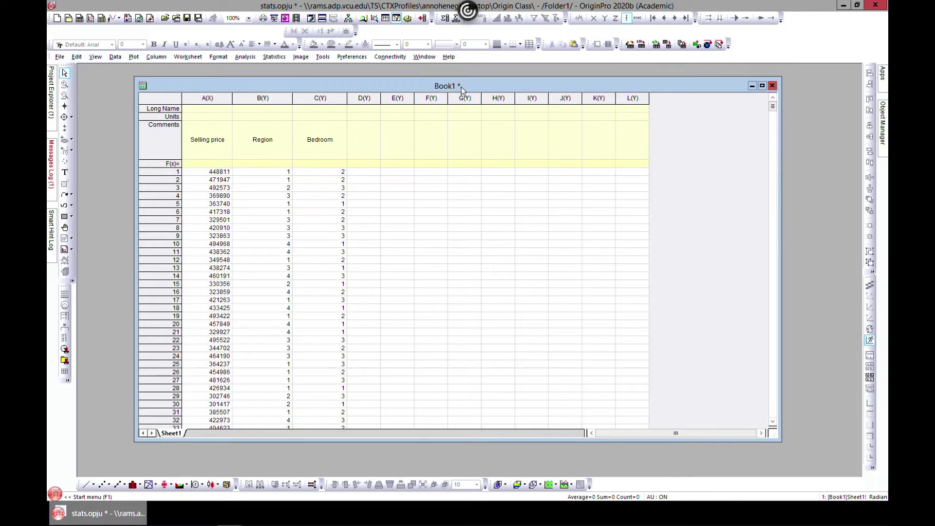
Open the Set Column Values formula editor for the Selling price column A and move it aside
mouse_move(461, 87)
mouse_down()
mouse_move(446, 77)
mouse_move(452, 81)
mouse_up()
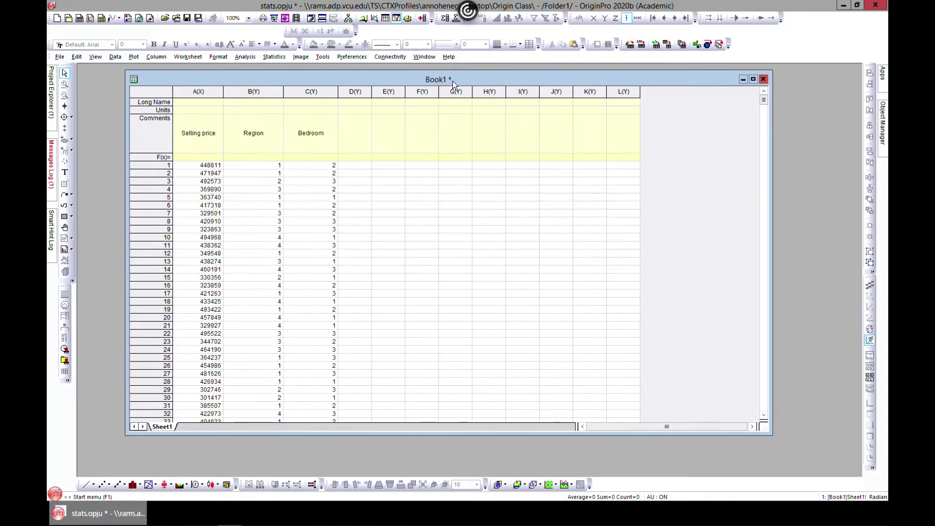
click(199, 91)
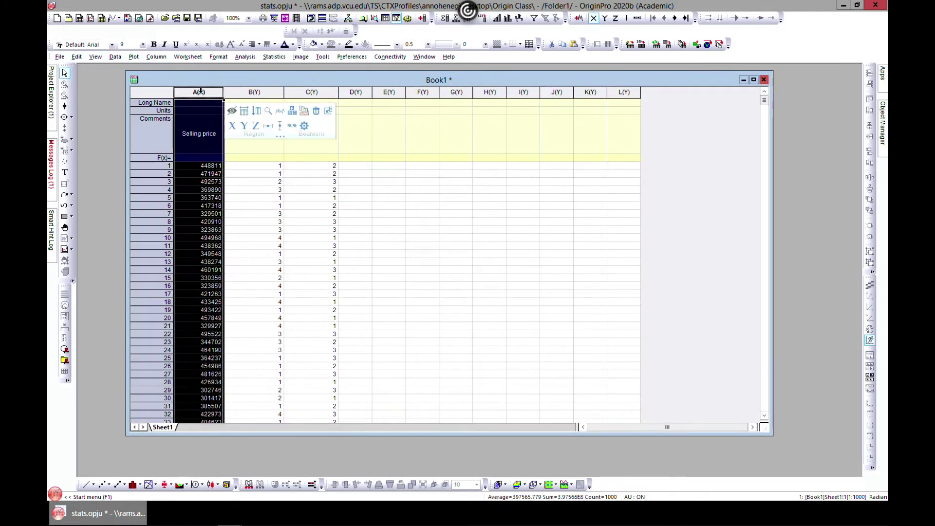
click(156, 57)
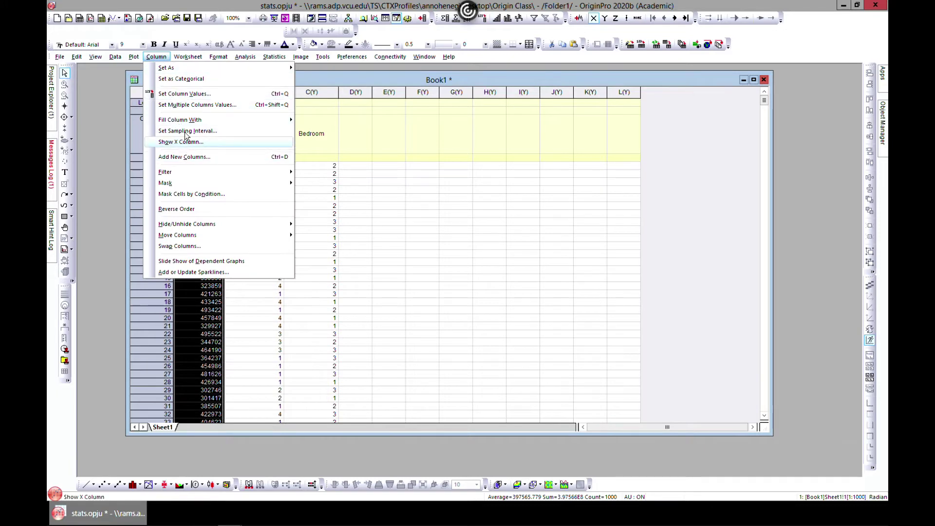
click(182, 94)
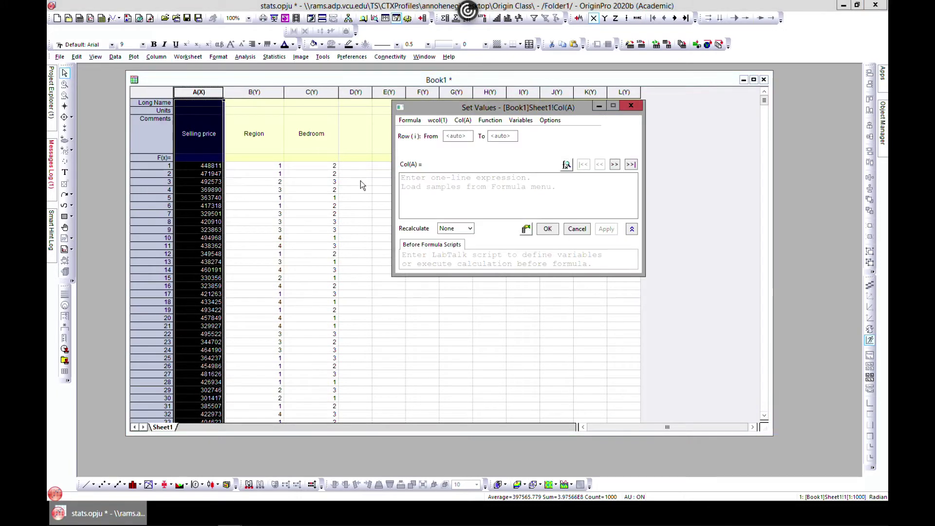
drag(459, 111, 538, 122)
Browse the built-in Statistics functions, then target the formula at column E, row 1
click(569, 131)
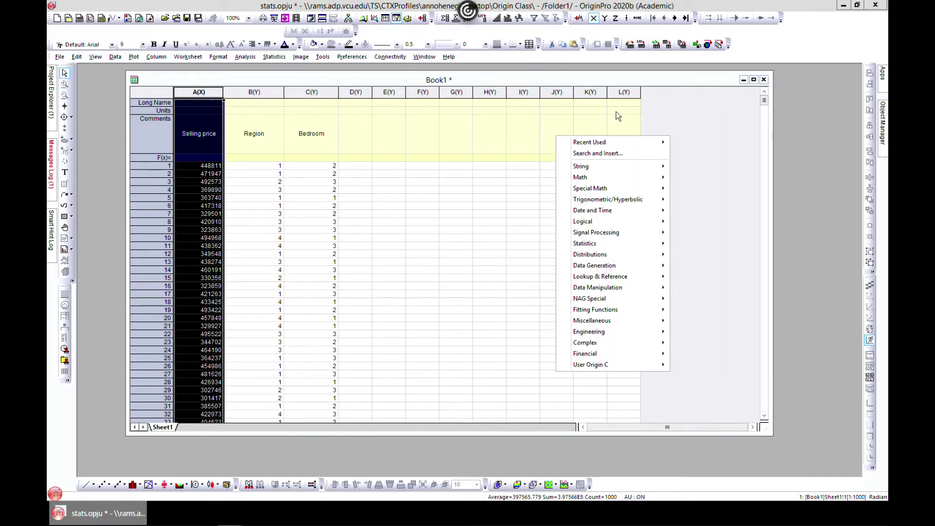
click(567, 123)
click(569, 131)
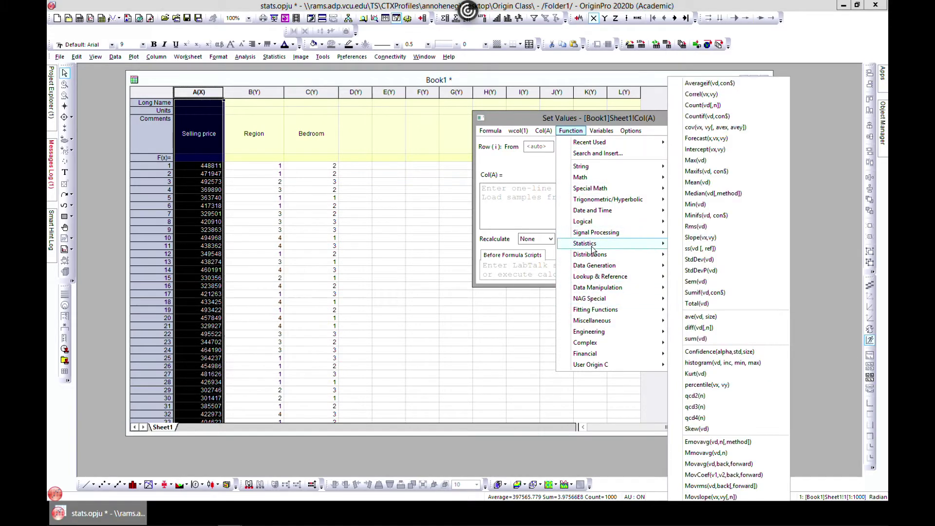
mouse_move(662, 246)
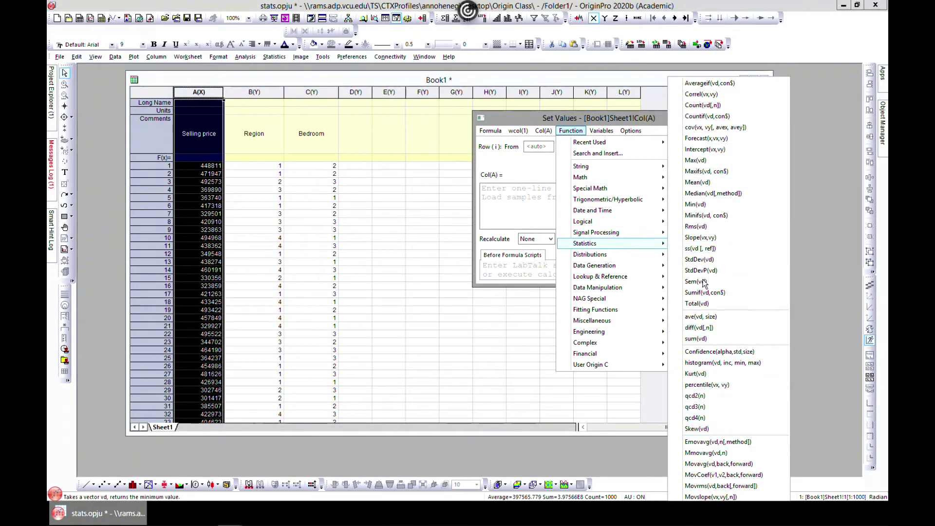
click(516, 165)
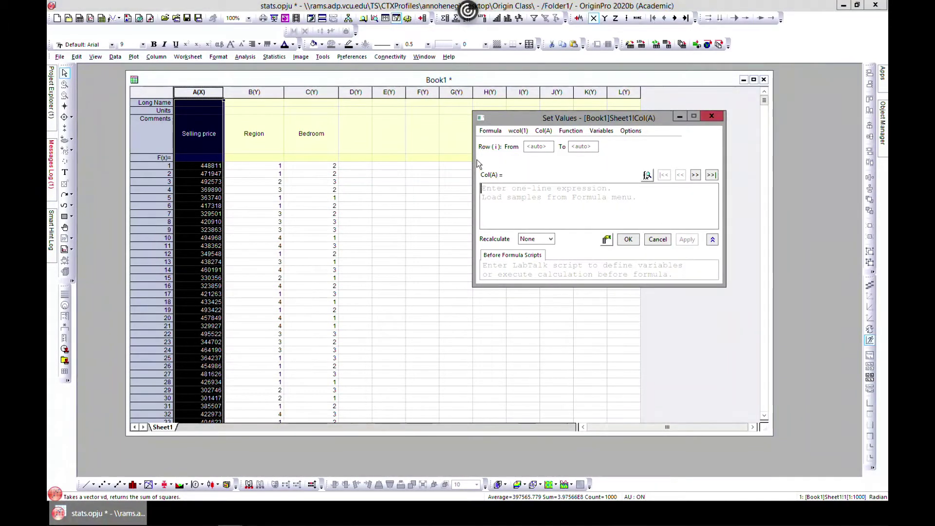
click(387, 167)
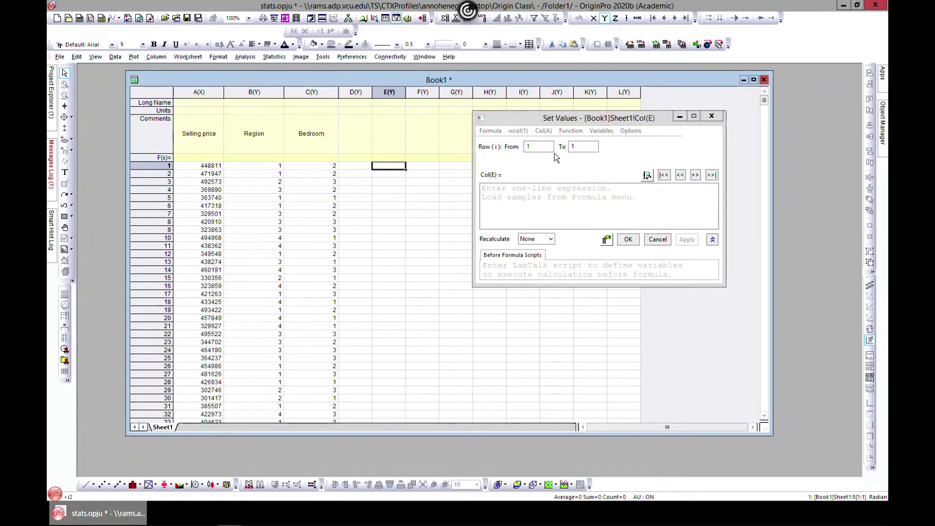
Insert Mean from the Statistics functions, change its argument to col(A), apply, and close the editor
click(568, 132)
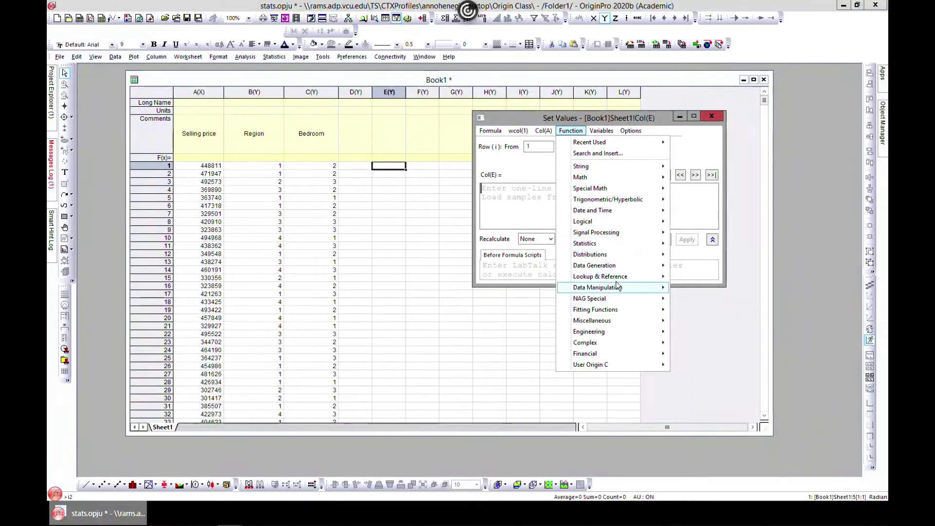
mouse_move(613, 243)
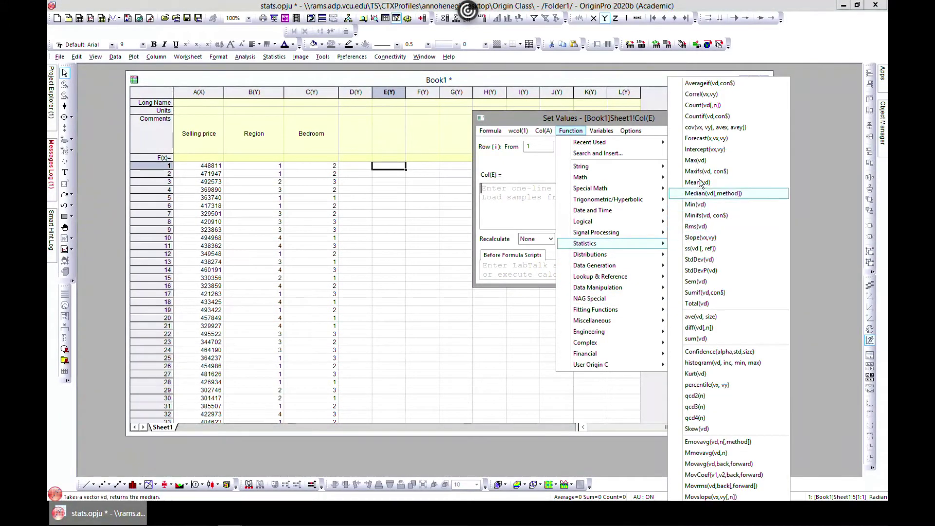
click(697, 182)
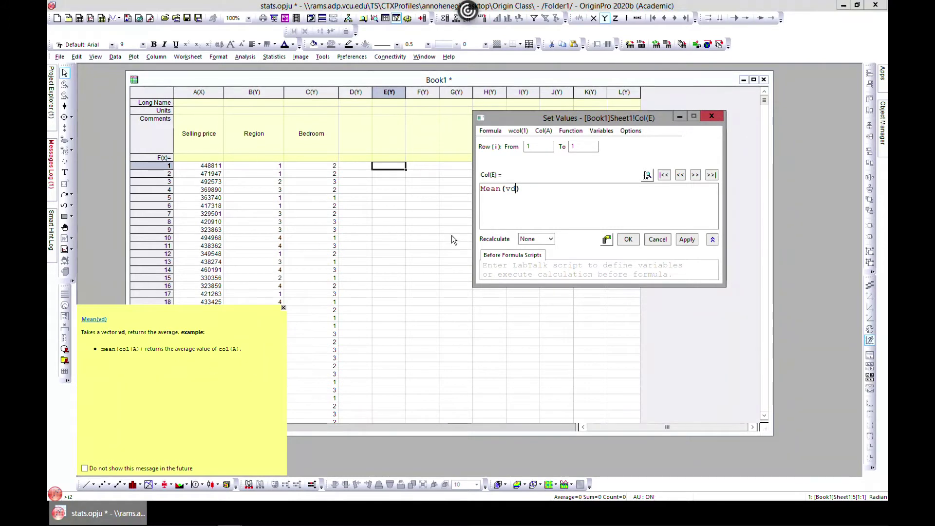
key(BackSpace)
key(BackSpace)
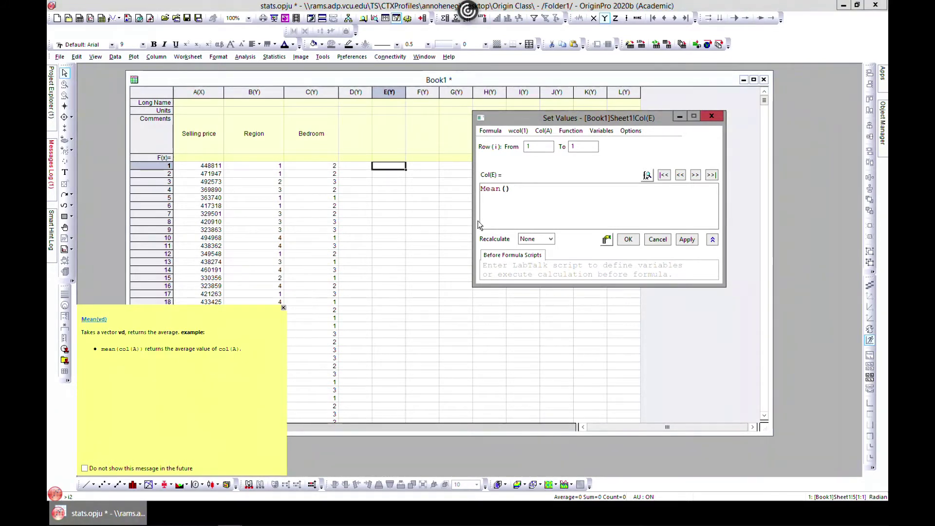
text(col)
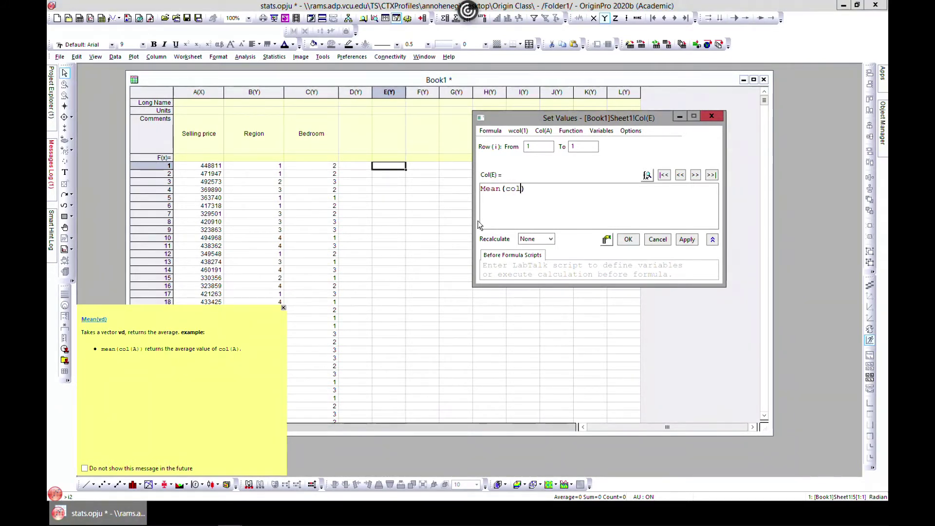
text((A)
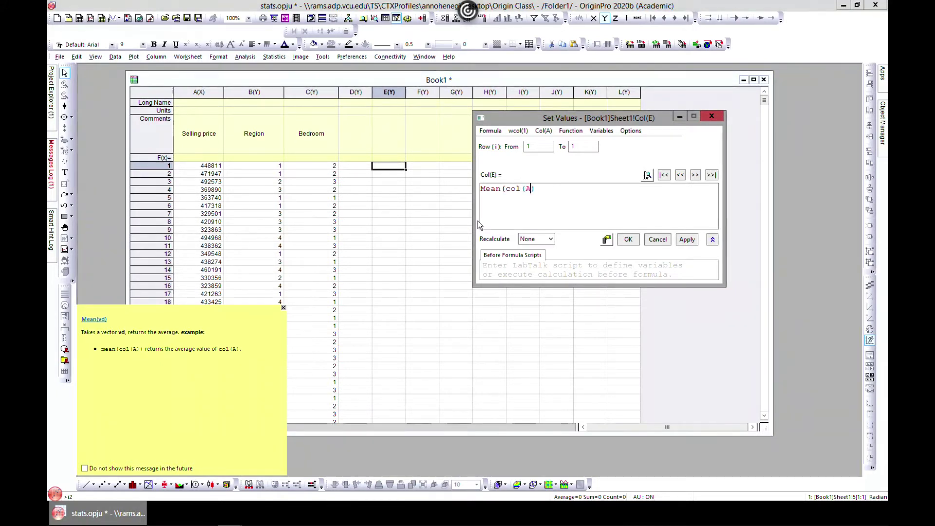
text())
click(687, 240)
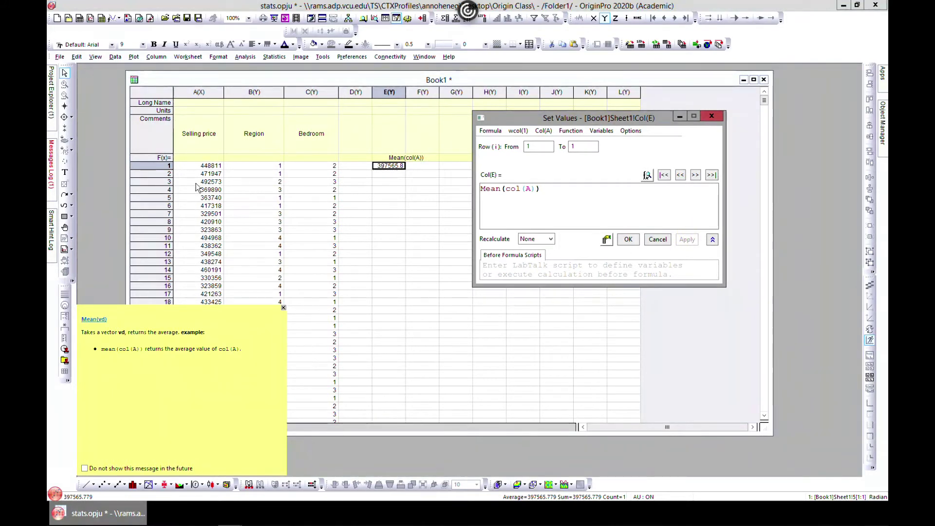
click(628, 239)
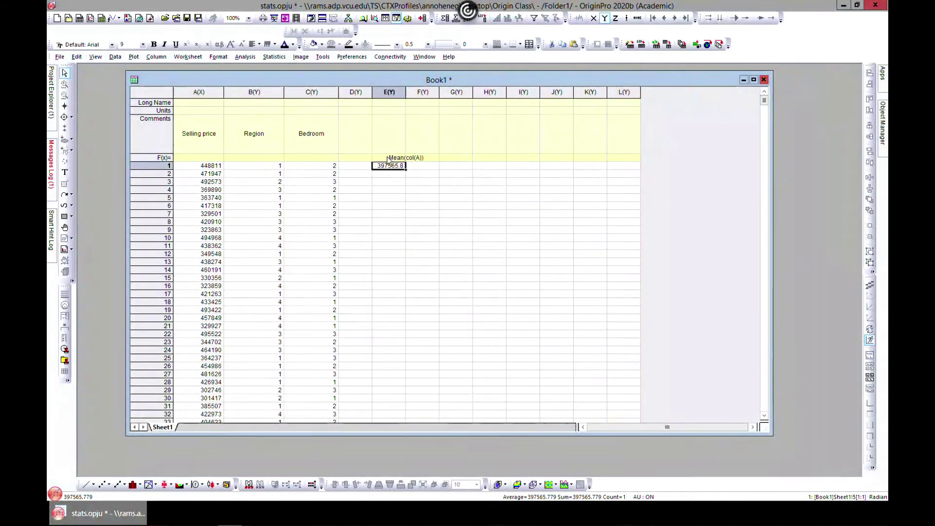
Edit column E's F(x)= cell to copy its Mean formula for reuse
click(397, 158)
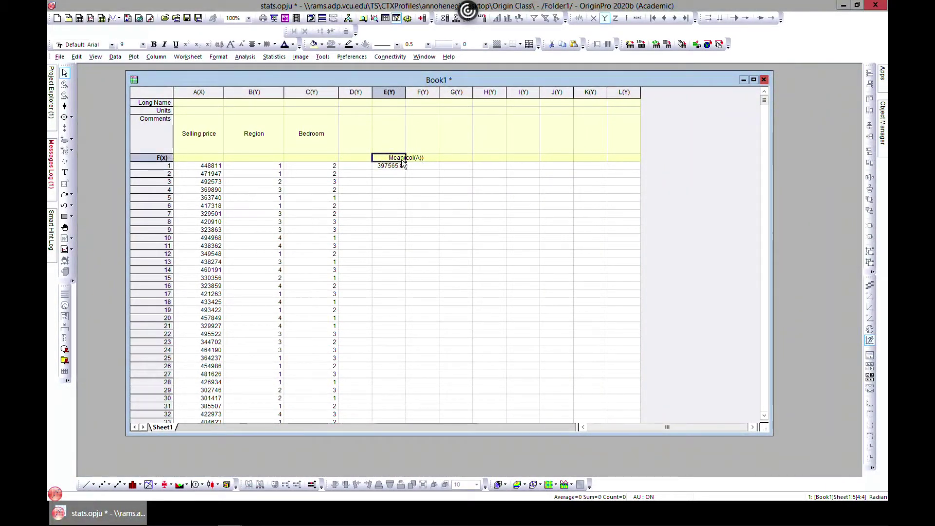
double_click(397, 158)
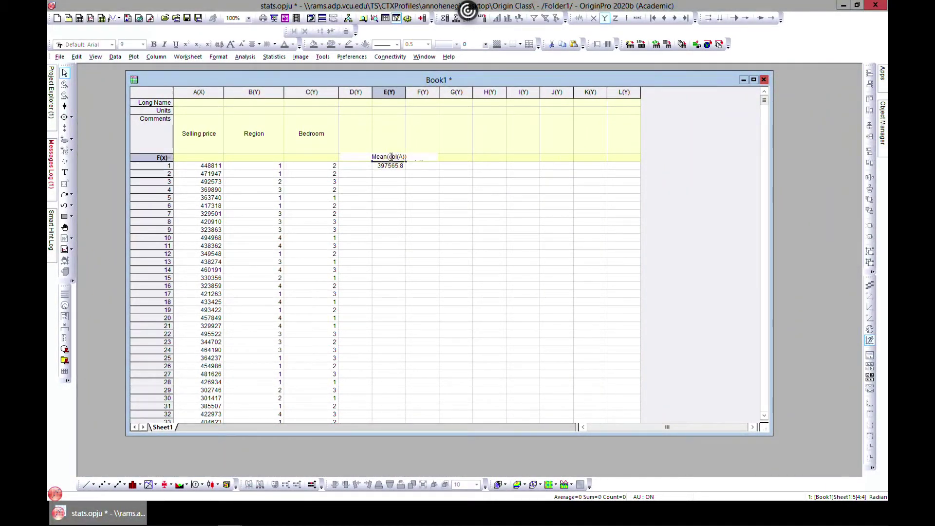
key(shift+Right)
key(shift+Right)
key(shift+Right)
key(shift+Right)
key(shift+Right)
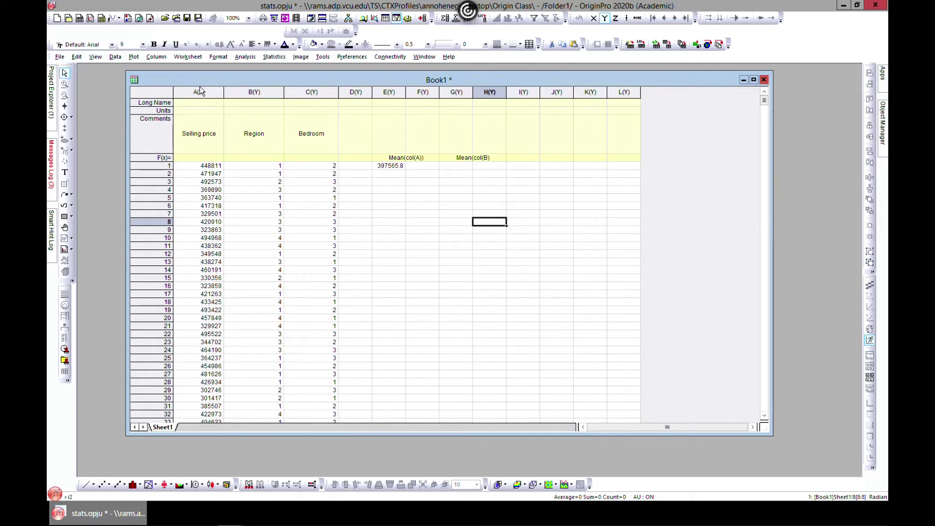
Run Statistics on Columns with column A as the data range, after checking the Quantities tab
click(275, 57)
mouse_move(321, 86)
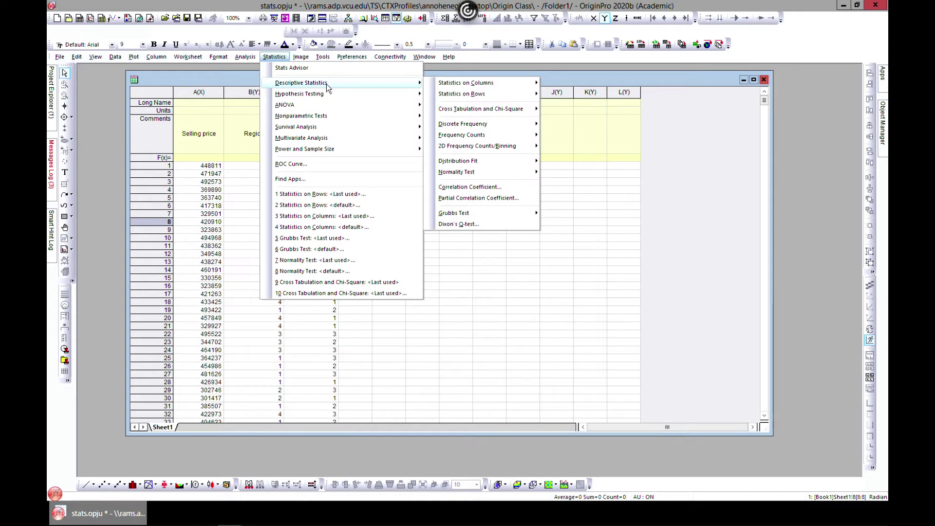
mouse_move(472, 86)
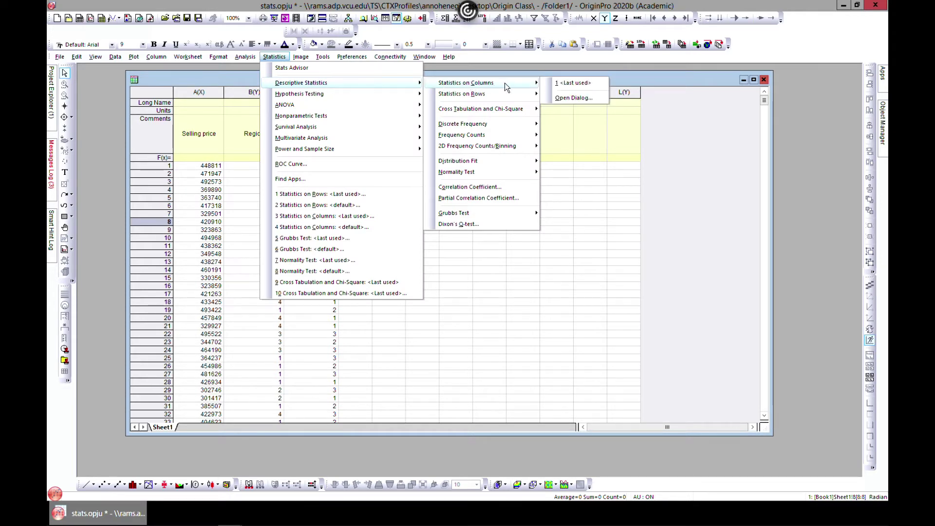
click(574, 98)
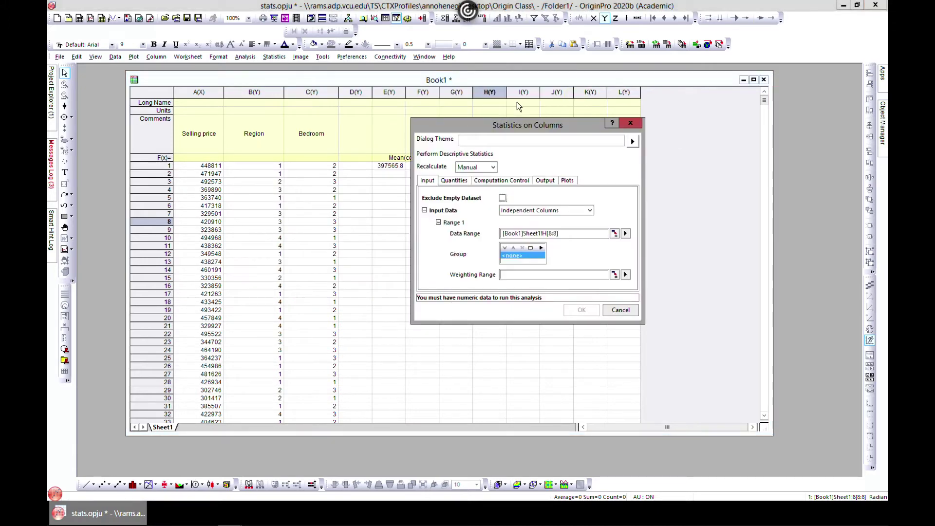
drag(530, 128, 511, 120)
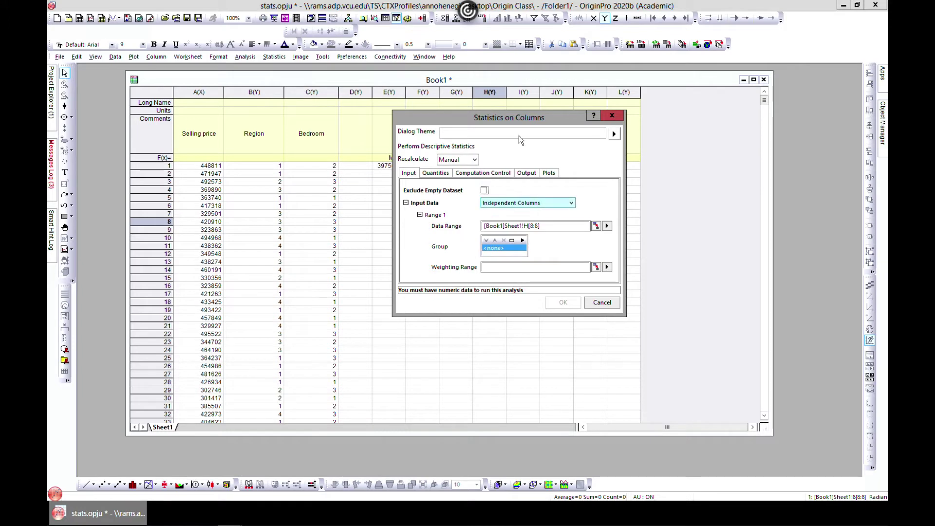
click(607, 226)
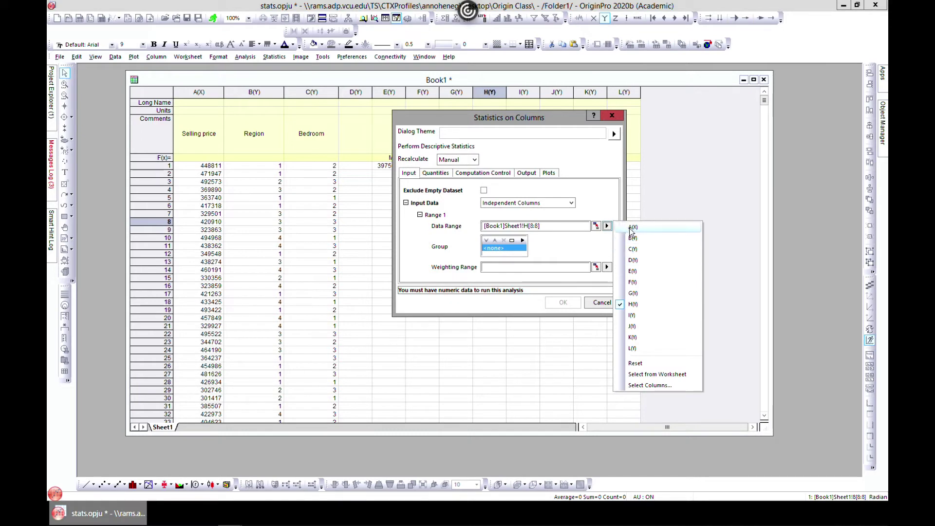
click(629, 227)
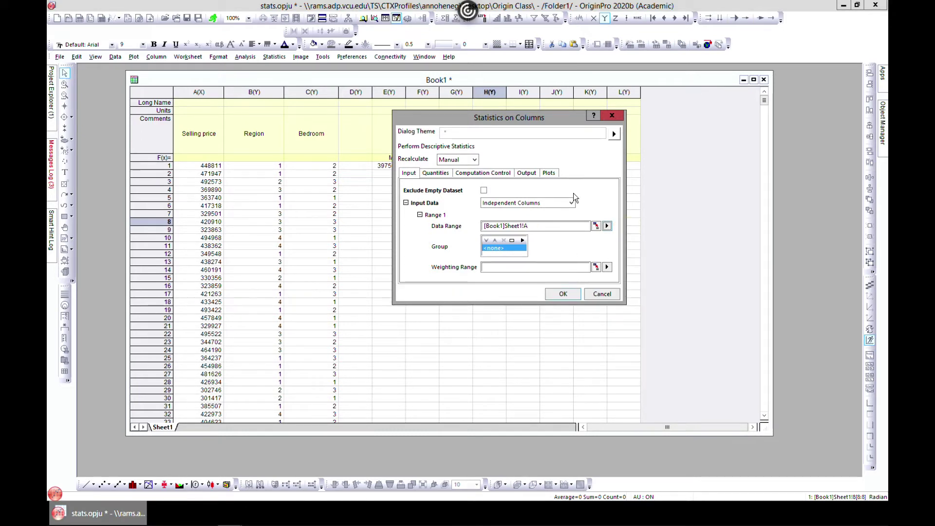
click(433, 174)
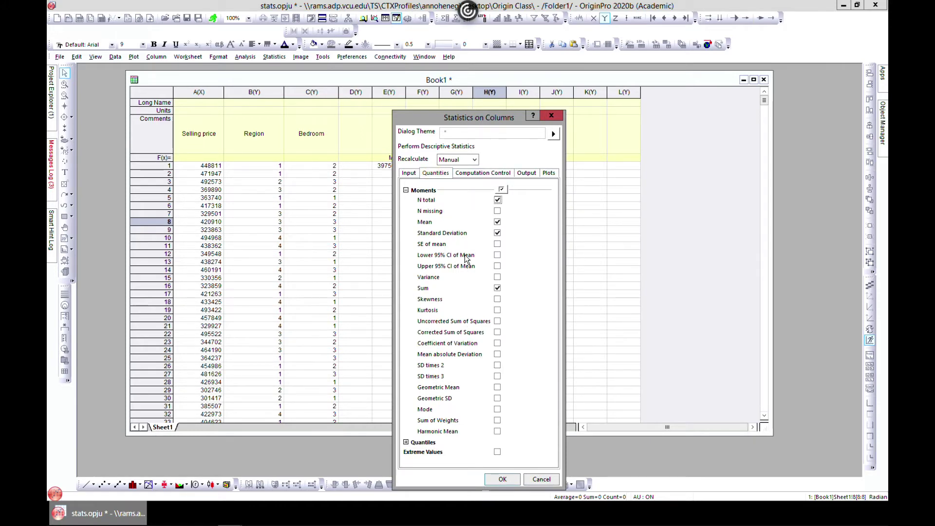
click(503, 479)
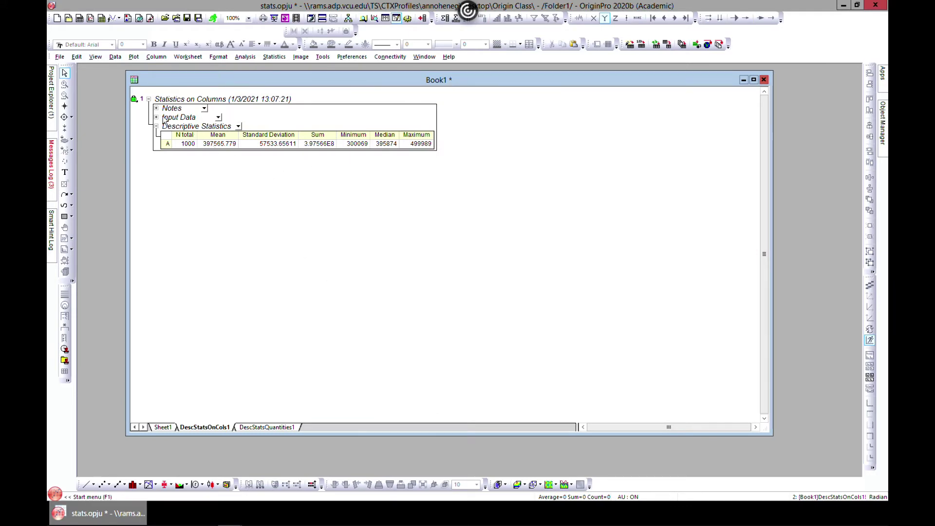
Change the report's parameters so it analyses column B instead of column A
click(134, 105)
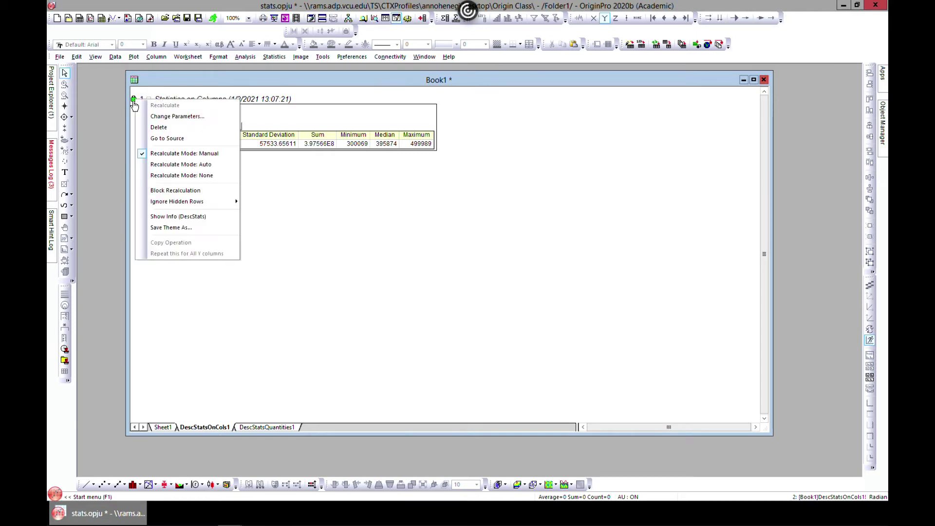
click(161, 119)
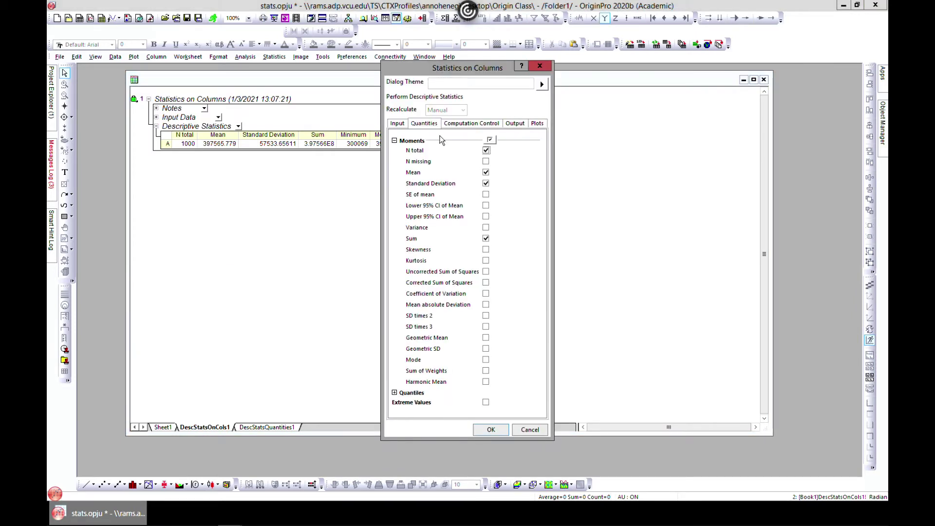
click(397, 124)
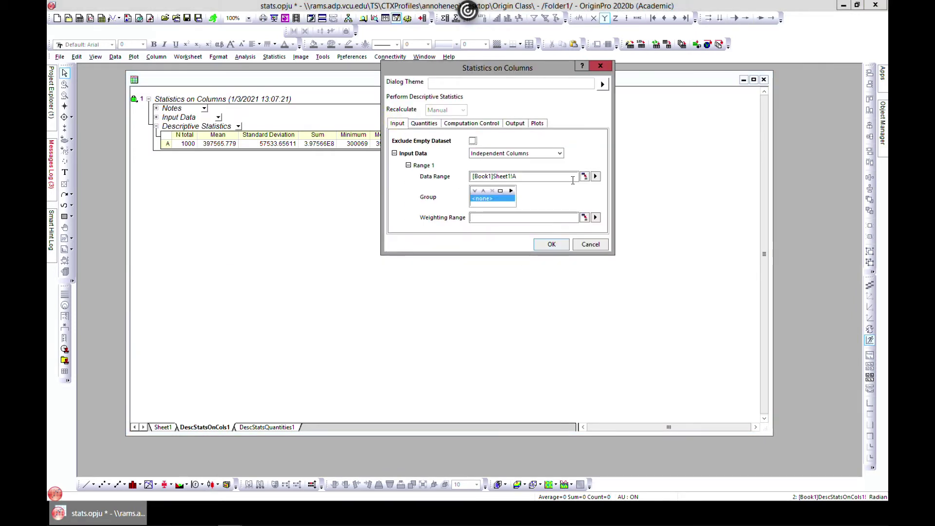
click(595, 175)
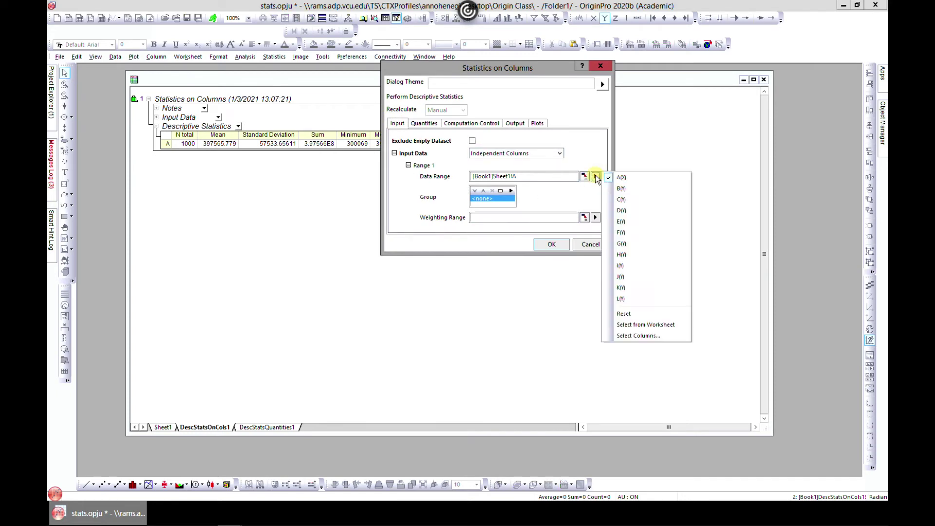
click(615, 190)
click(553, 246)
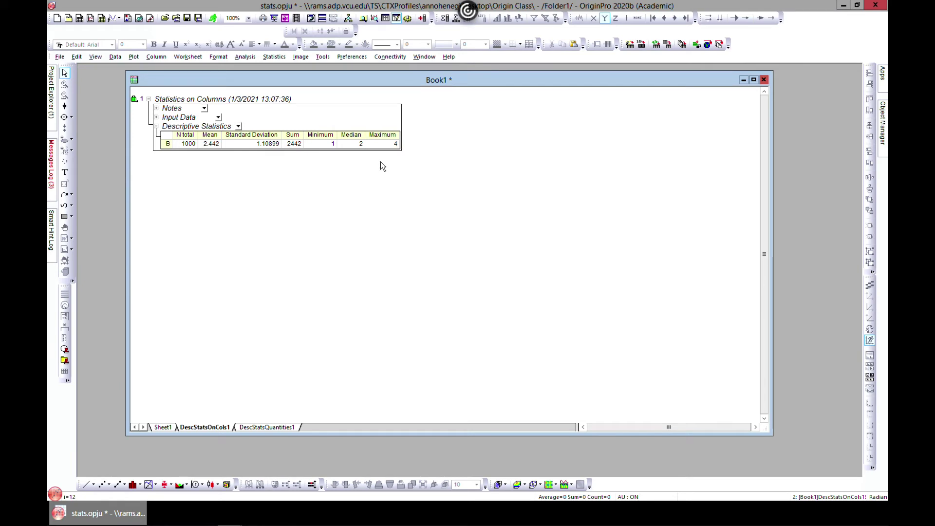
Add columns A and C to B through the Column Browser and recalculate the report
click(135, 101)
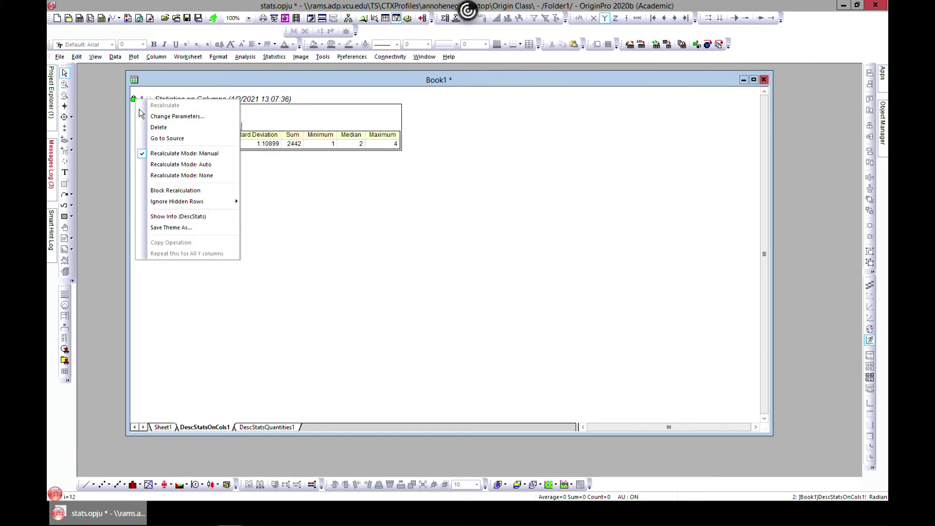
click(186, 119)
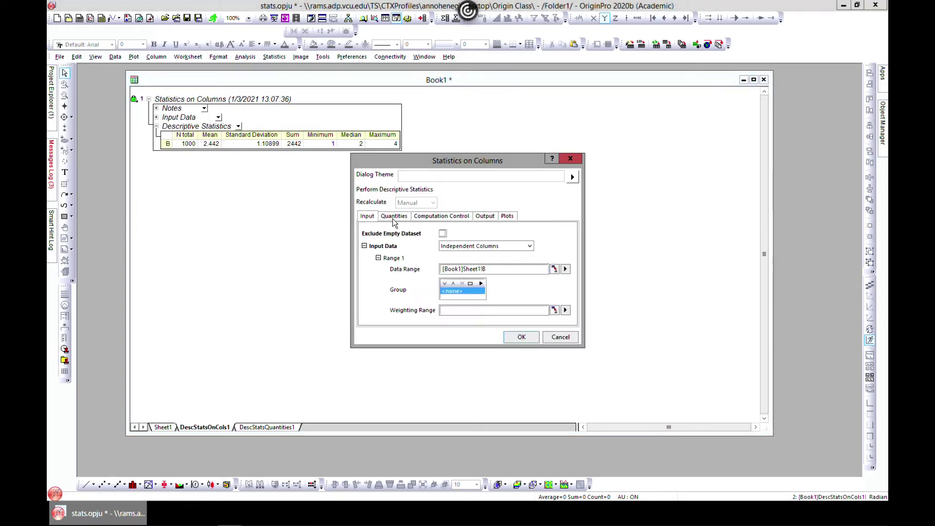
click(565, 270)
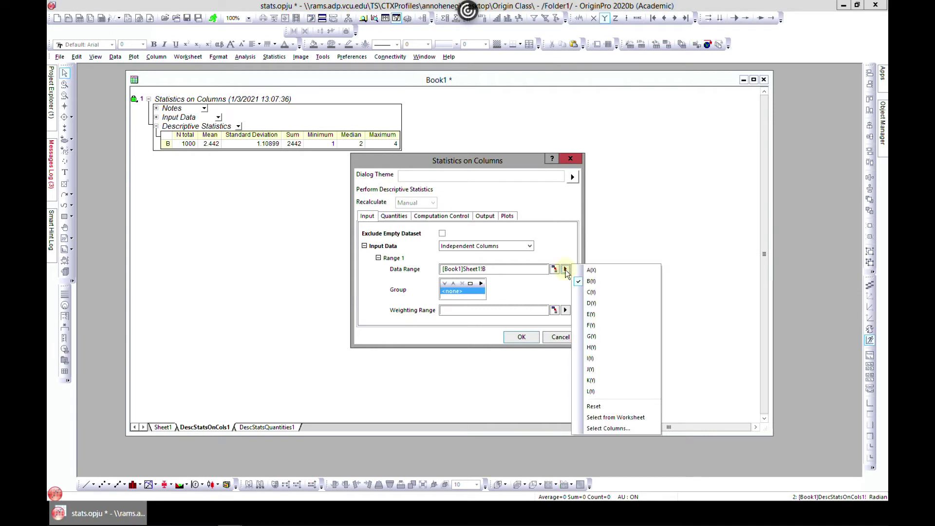
click(609, 429)
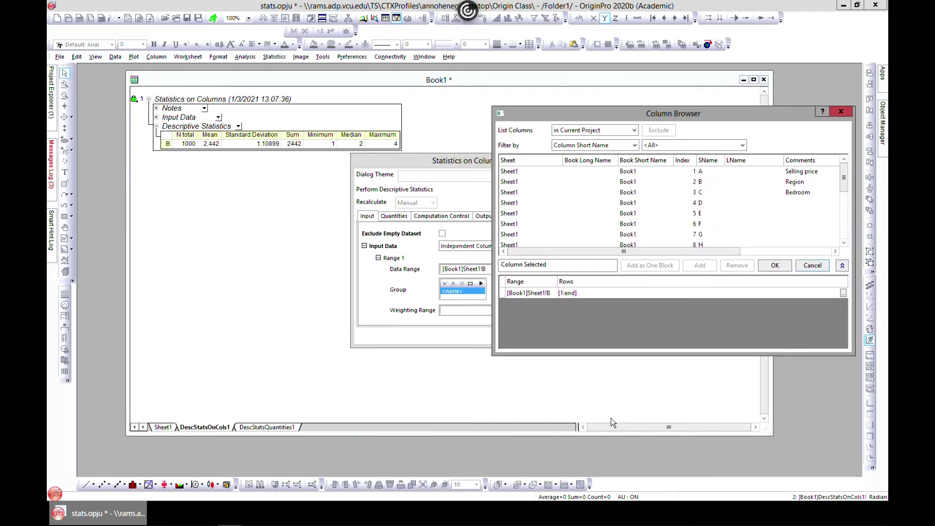
double_click(516, 172)
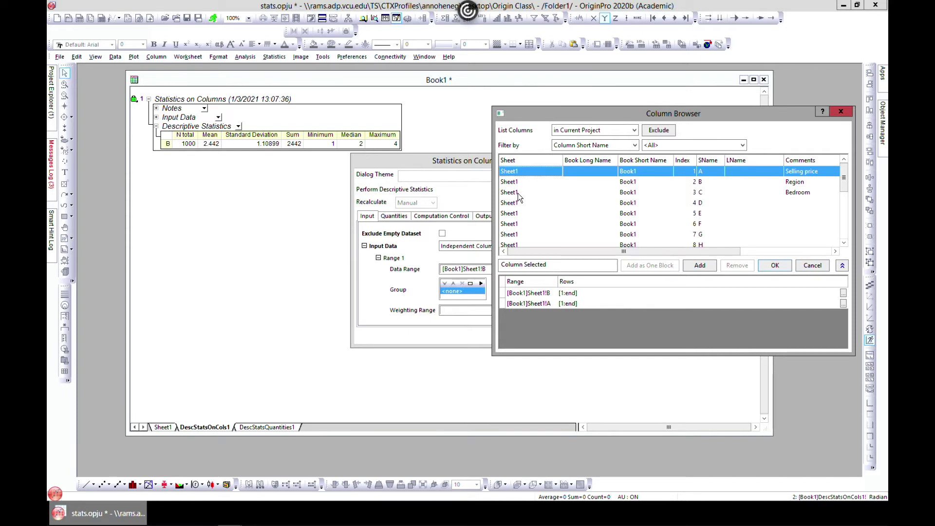
double_click(518, 193)
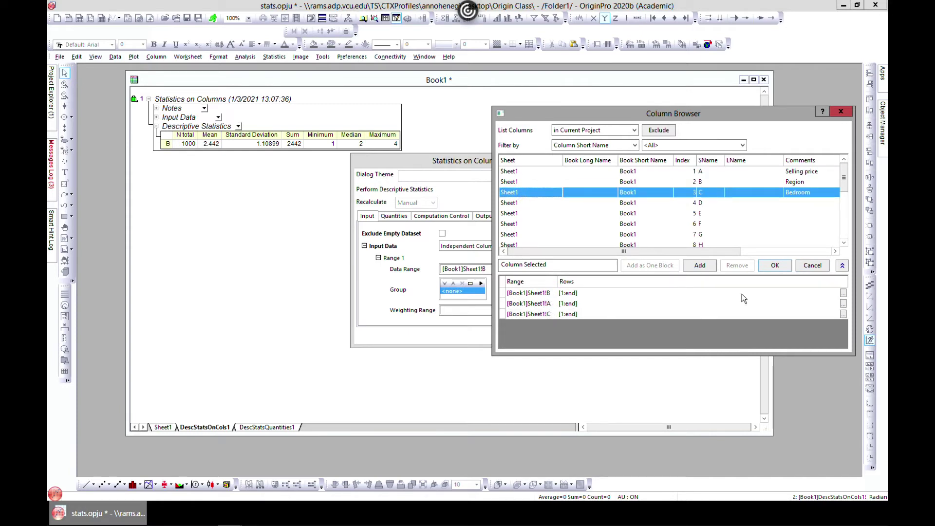
click(775, 266)
click(522, 337)
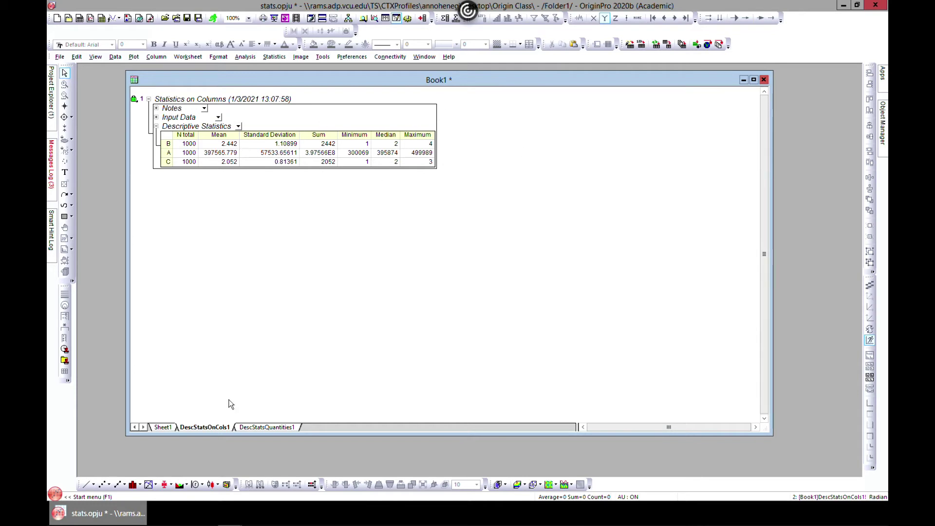
Delete the DescStatsQuantities1 and DescStatsOnCols1 sheets, confirming each deletion
right_click(276, 427)
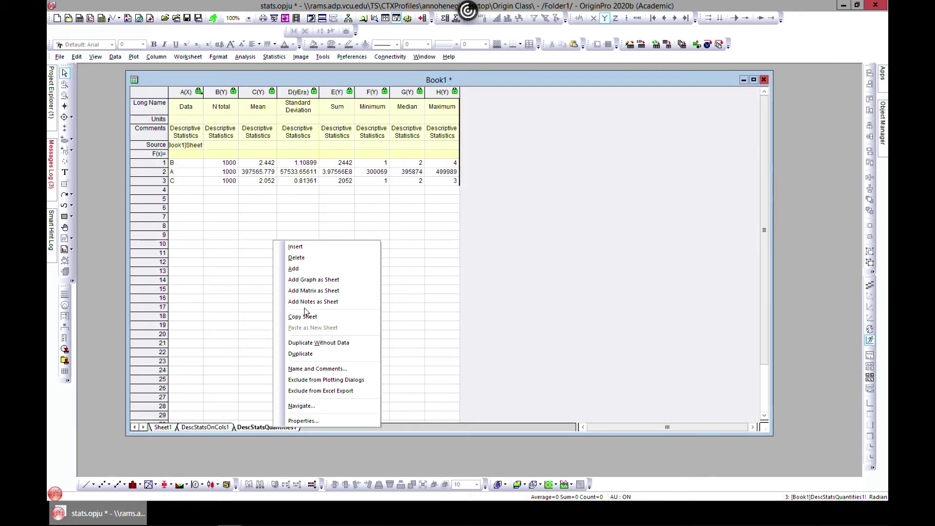
click(317, 258)
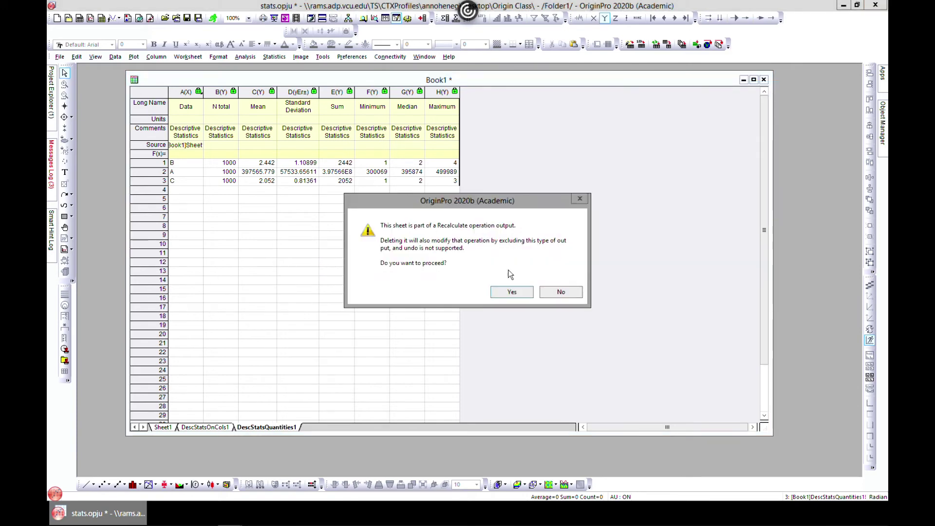
click(509, 291)
right_click(210, 428)
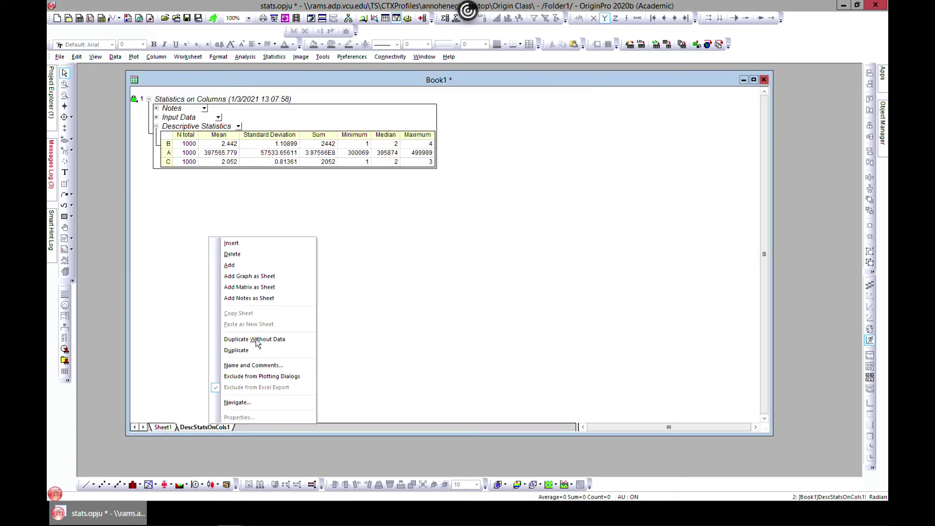
click(258, 255)
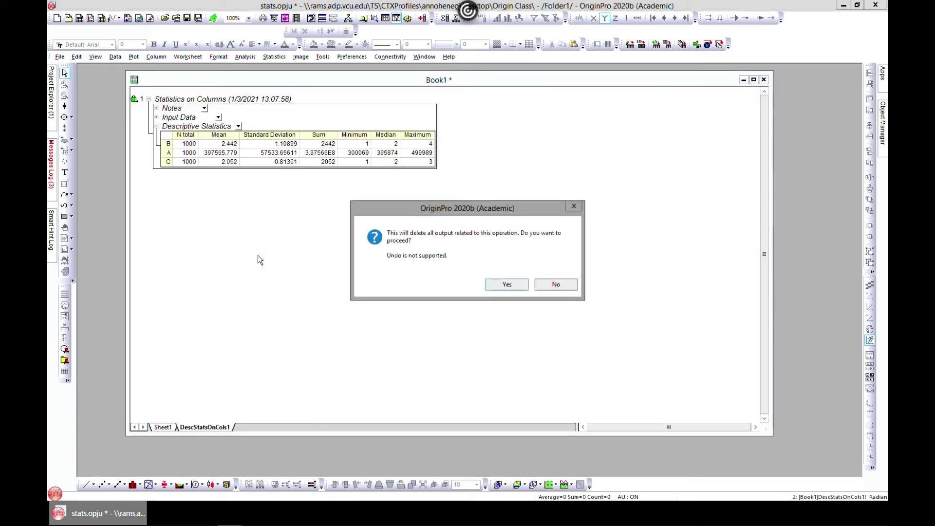
click(510, 285)
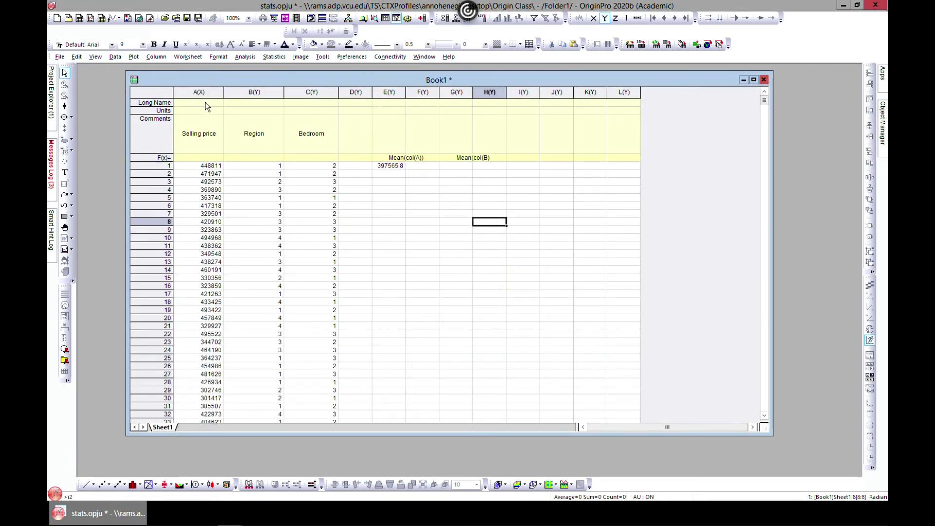
Open the Statistics on Rows dialog and cancel it without running
click(270, 55)
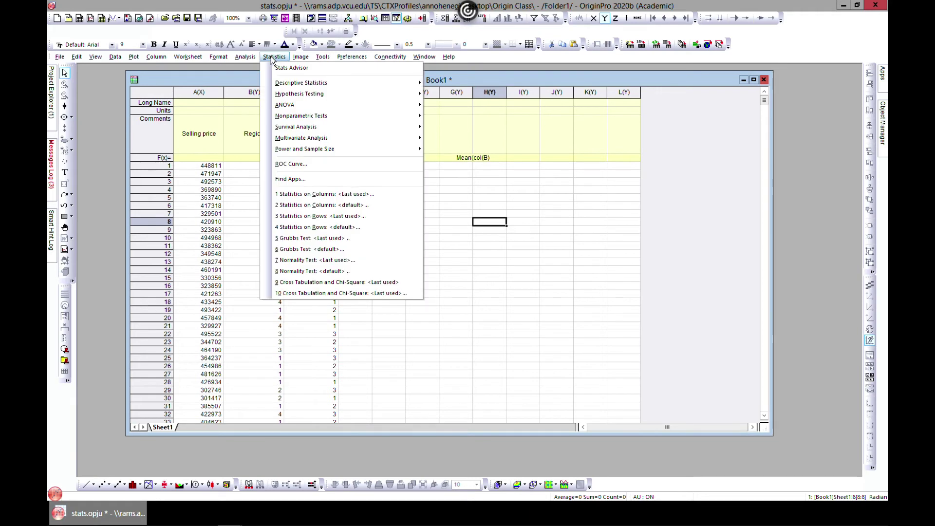
mouse_move(293, 85)
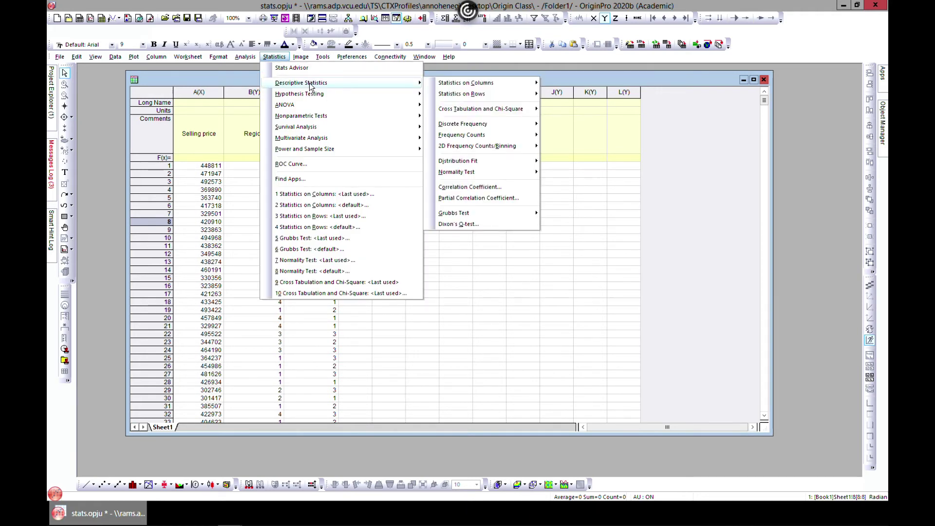
mouse_move(465, 102)
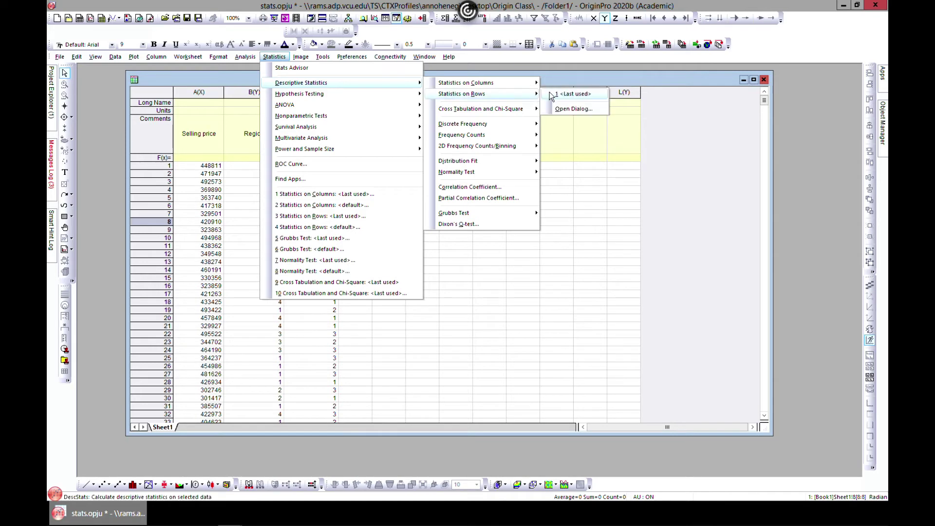
click(568, 109)
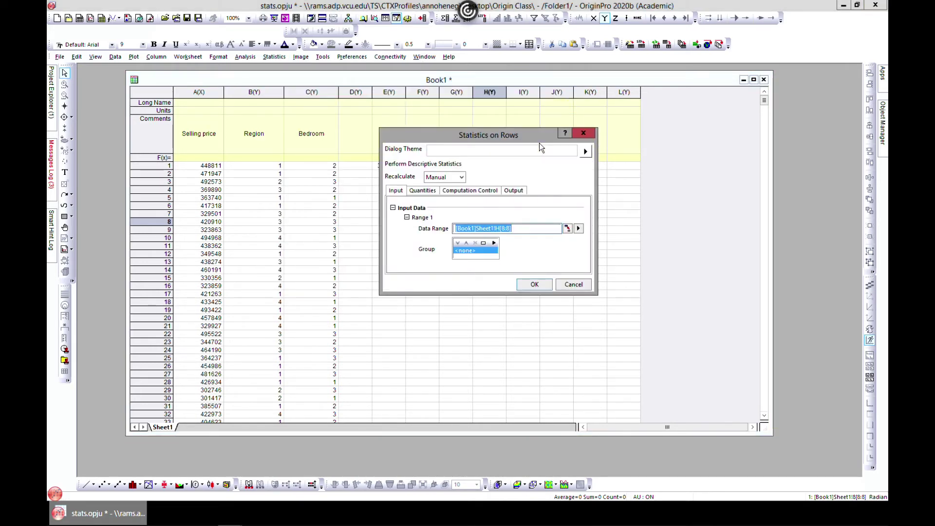
click(586, 133)
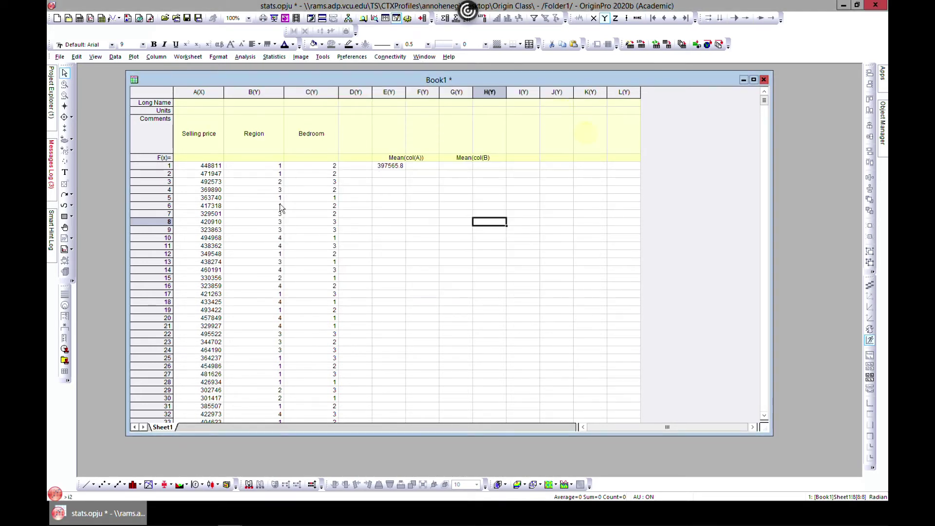
Select rows 4–7 and run Statistics on Rows to add Mean and SD columns
click(166, 191)
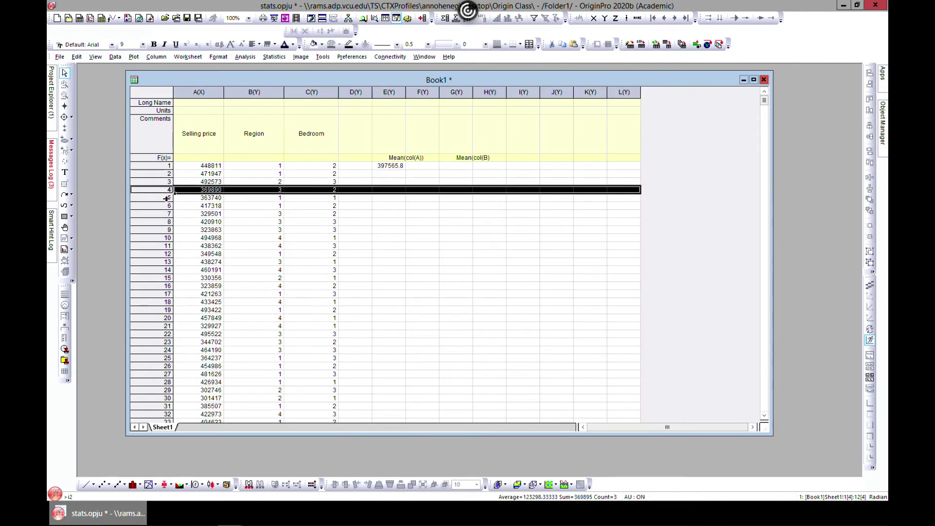
drag(166, 198, 166, 214)
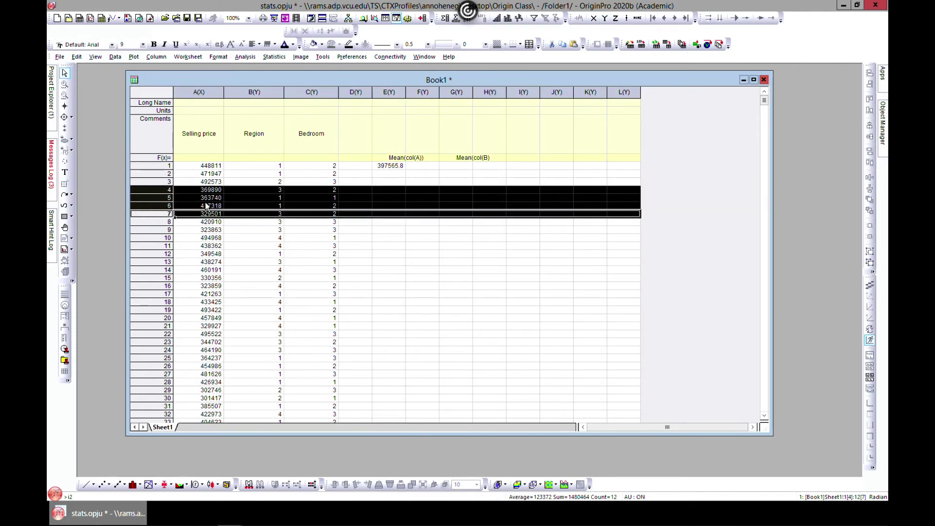
click(274, 57)
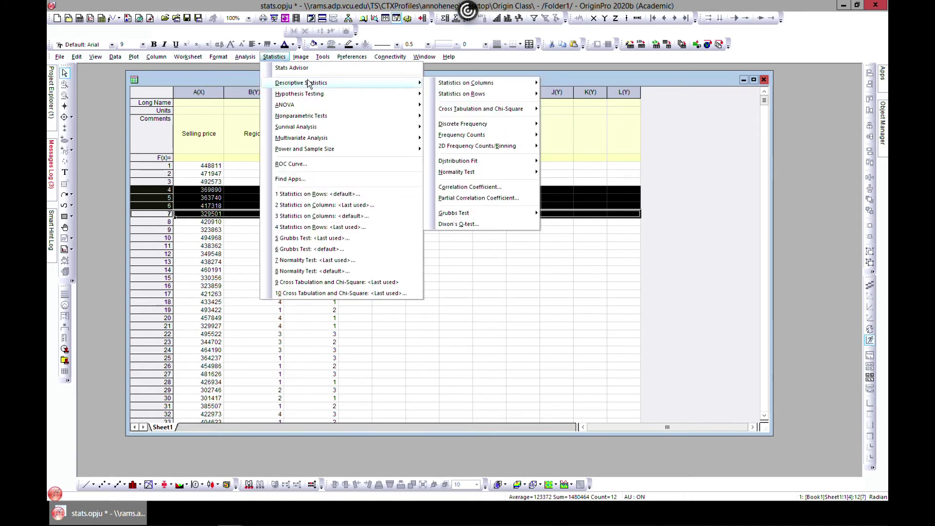
mouse_move(467, 98)
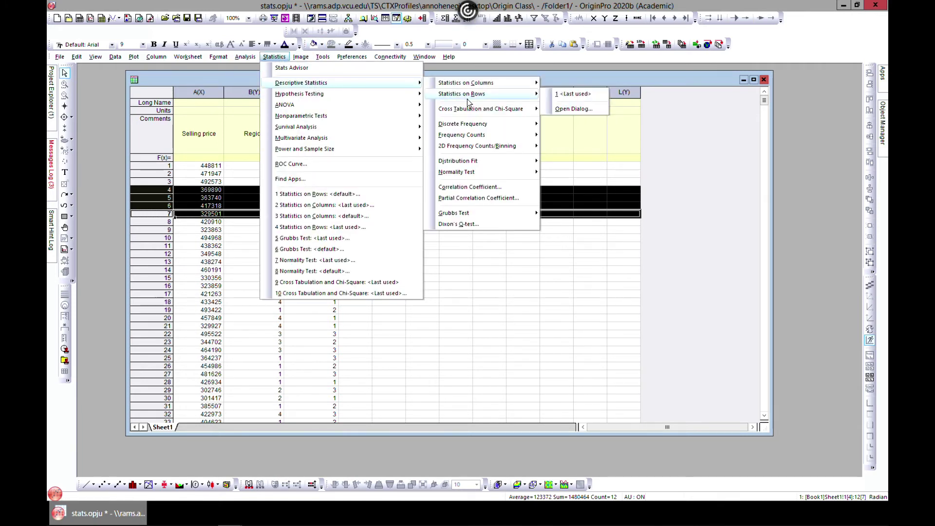
click(586, 110)
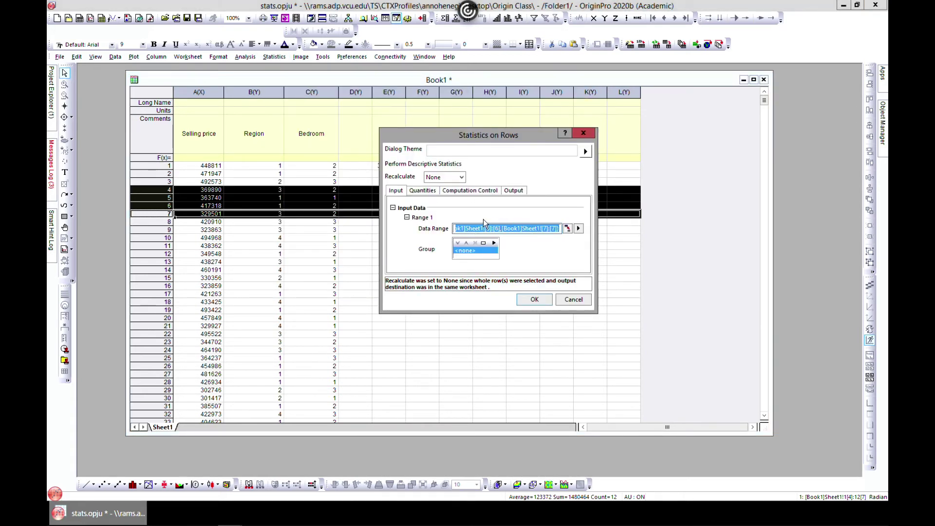
click(534, 300)
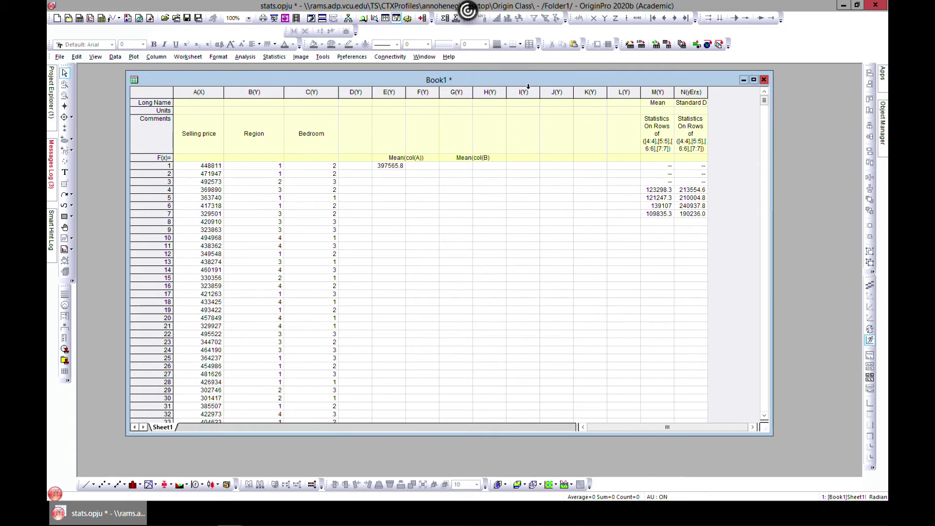
drag(528, 87, 527, 90)
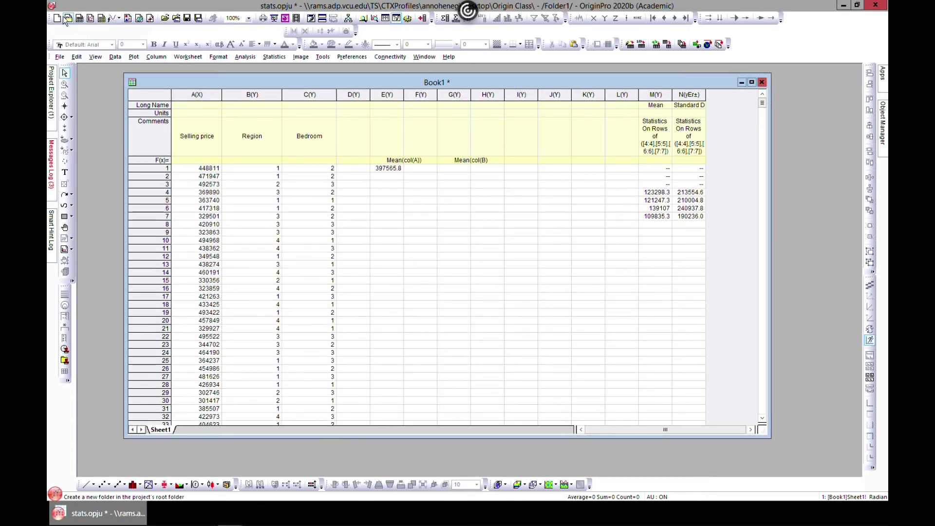
Run the command stats col(b) in the Command Window
click(398, 19)
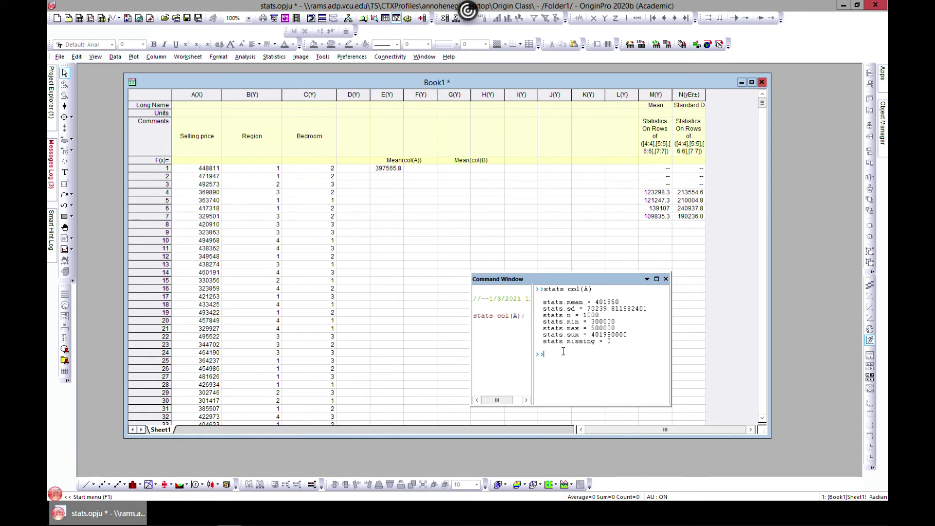
text(statsc)
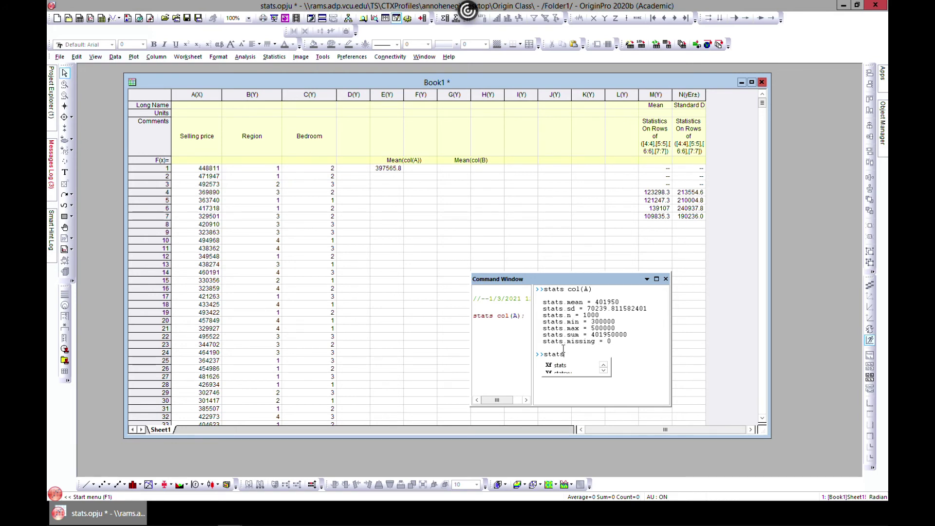
key(BackSpace)
text(col)
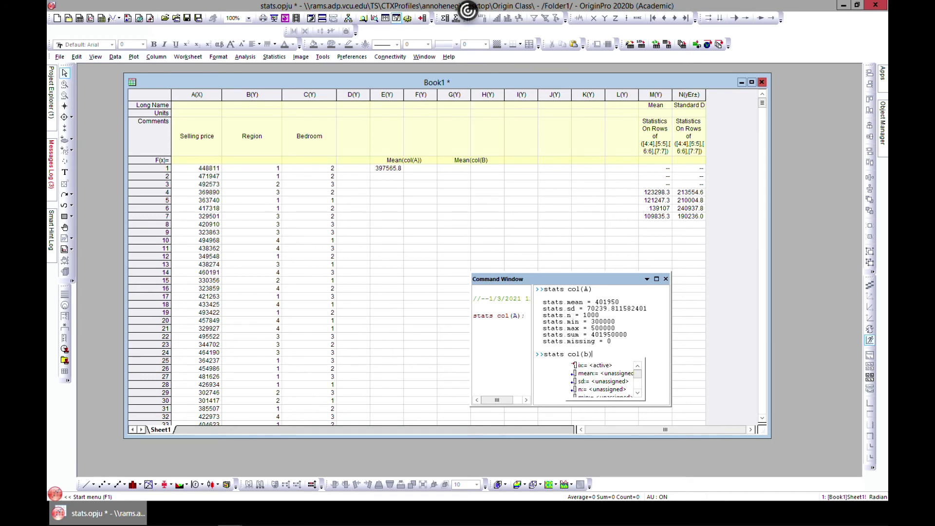
text((b))
key(Return)
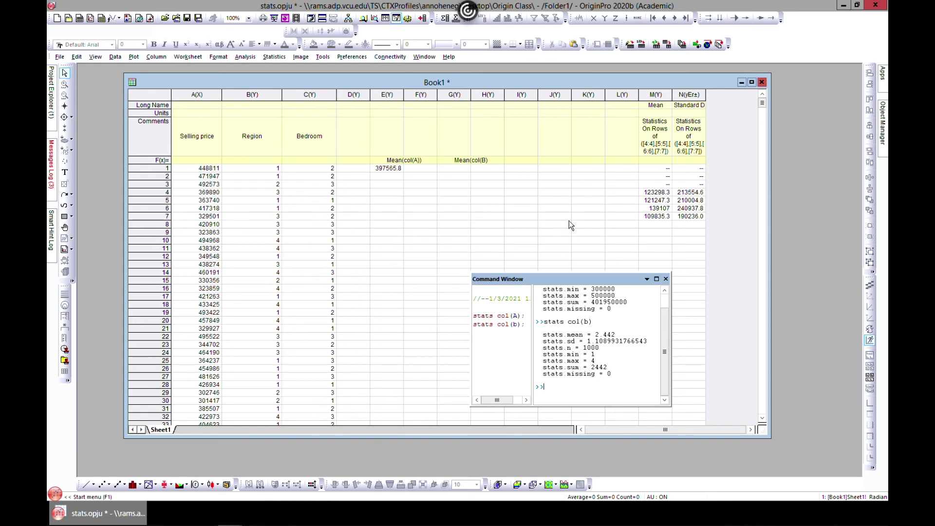
Review Statistics on Columns' Quantities tab without running it, then close the Command Window
click(270, 57)
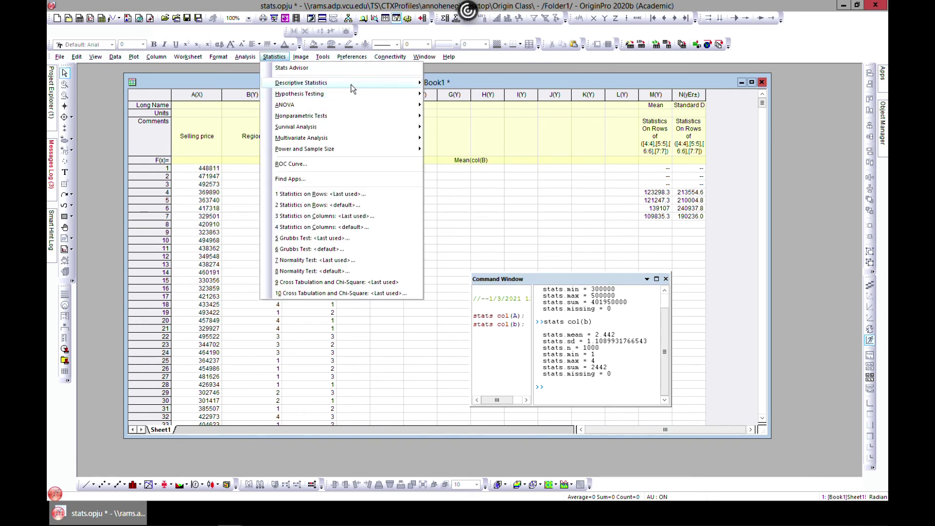
mouse_move(351, 84)
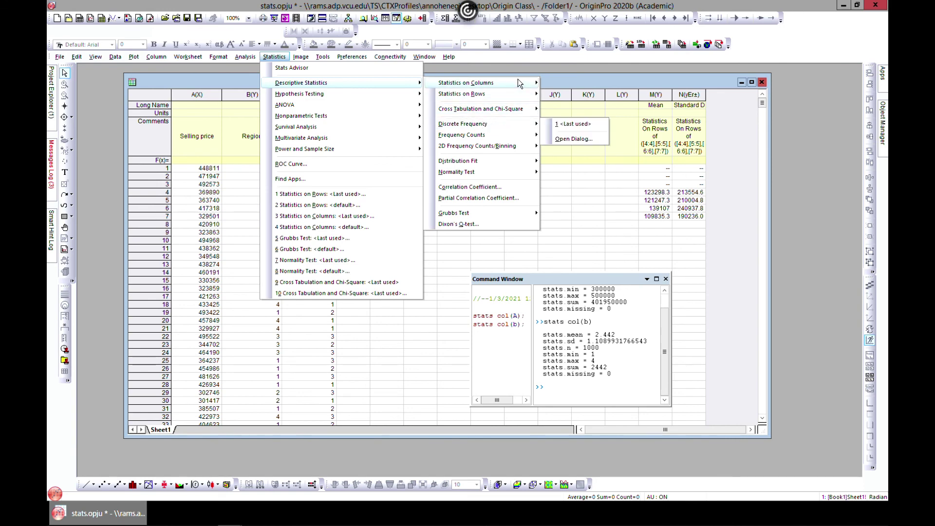
mouse_move(519, 84)
click(567, 99)
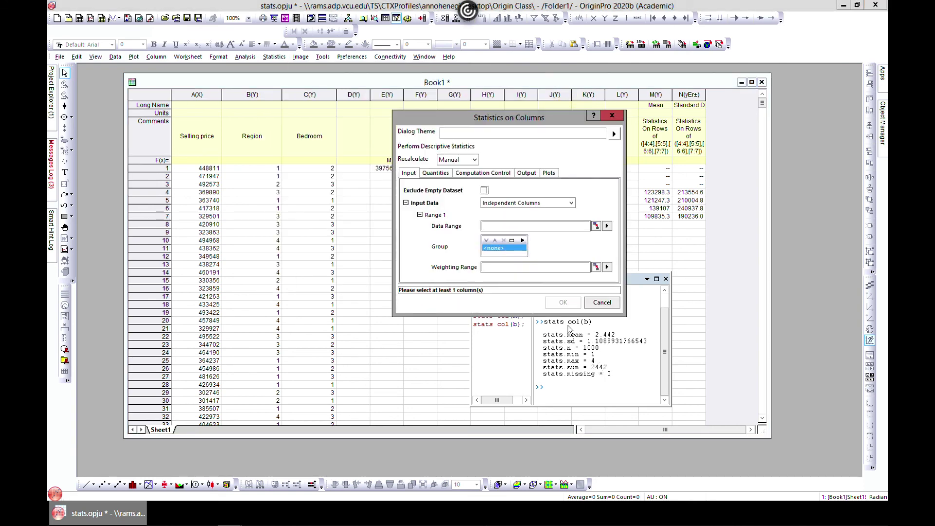
click(436, 173)
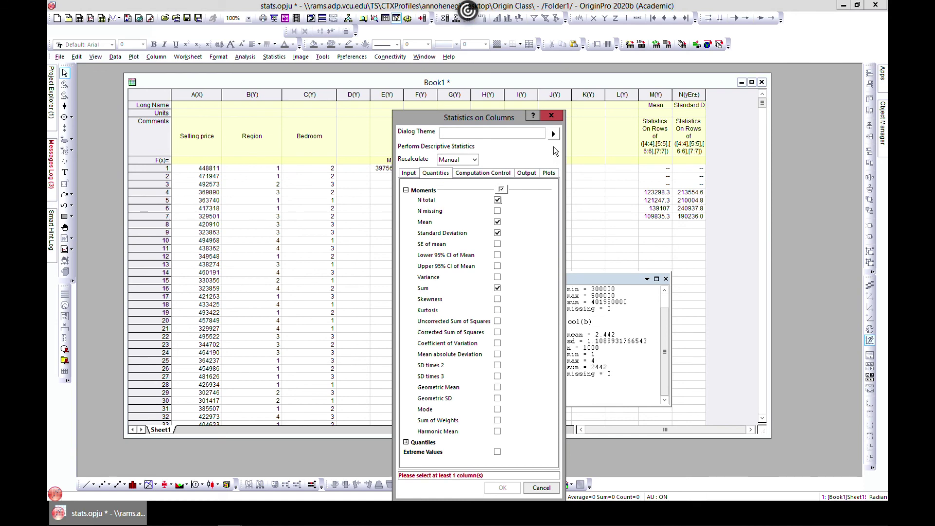
click(551, 116)
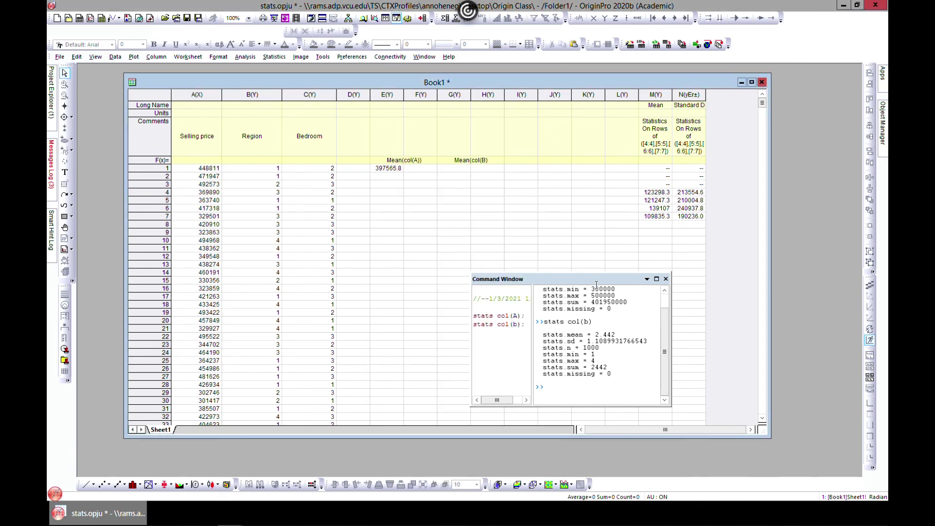
drag(575, 279, 543, 212)
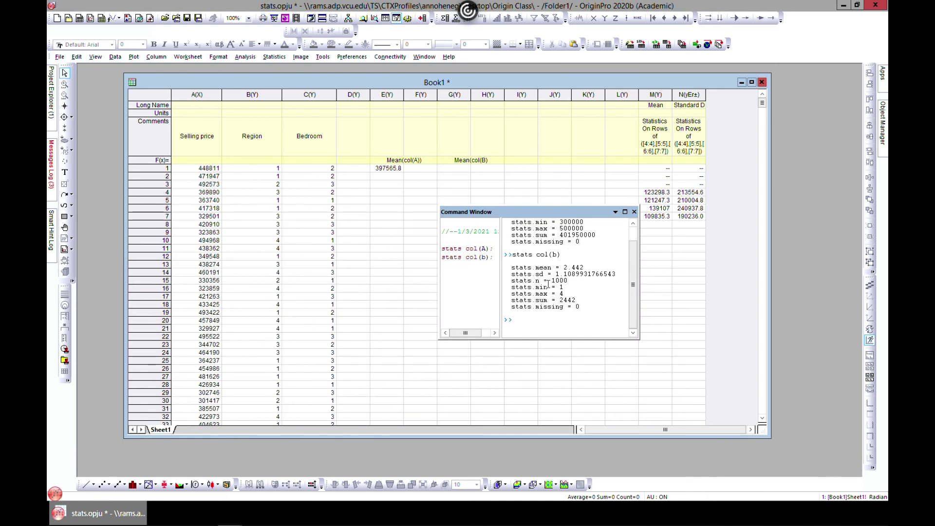
click(635, 211)
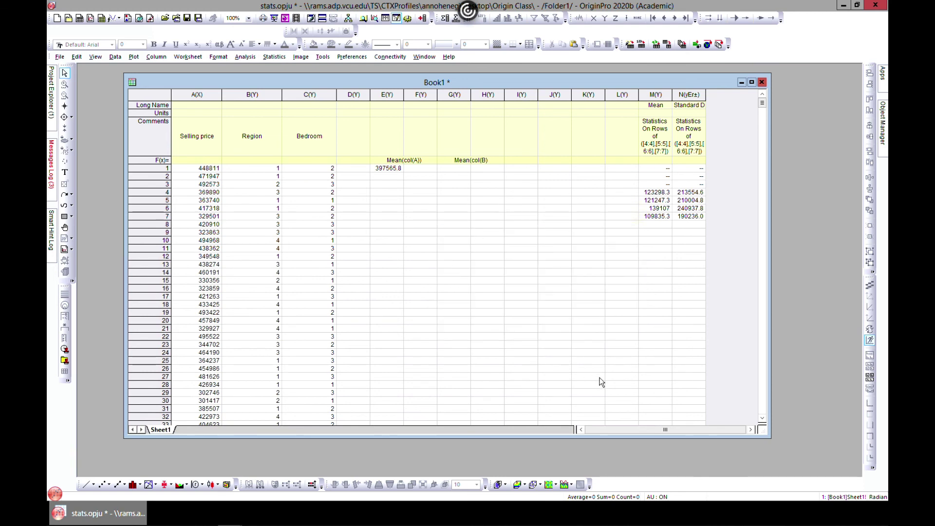